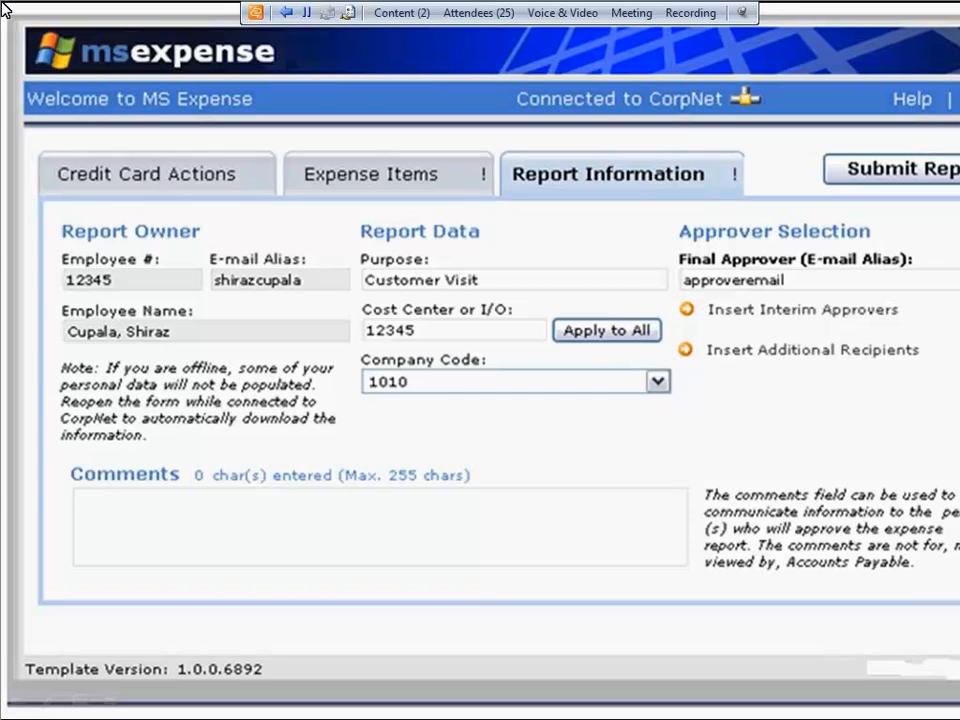
Advance the slideshow to the Bezels and Gradients slide
key(Right)
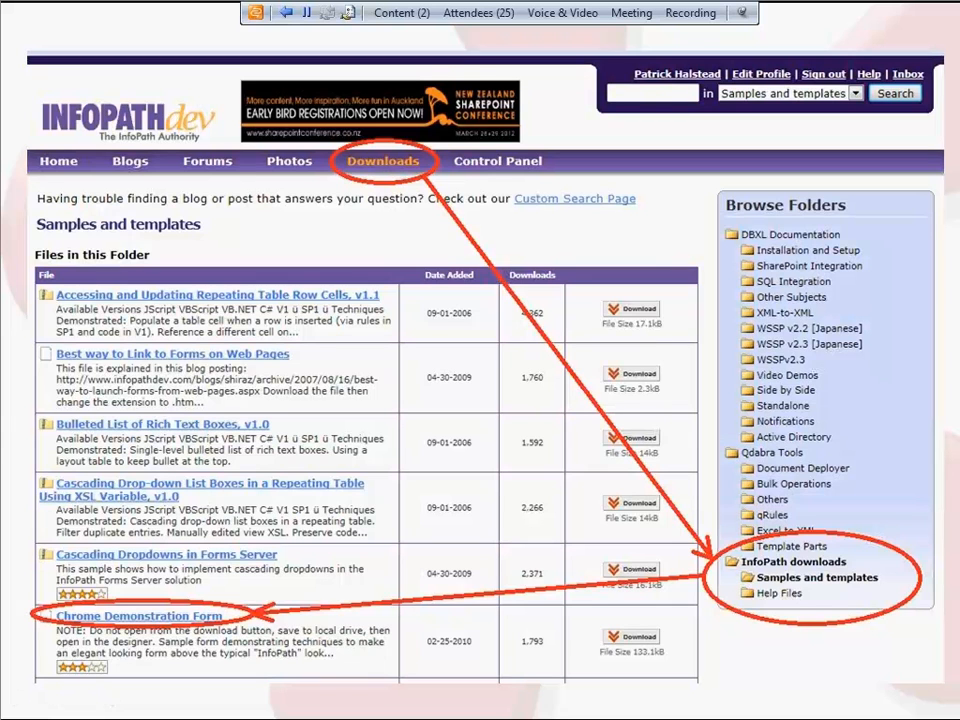
key(Right)
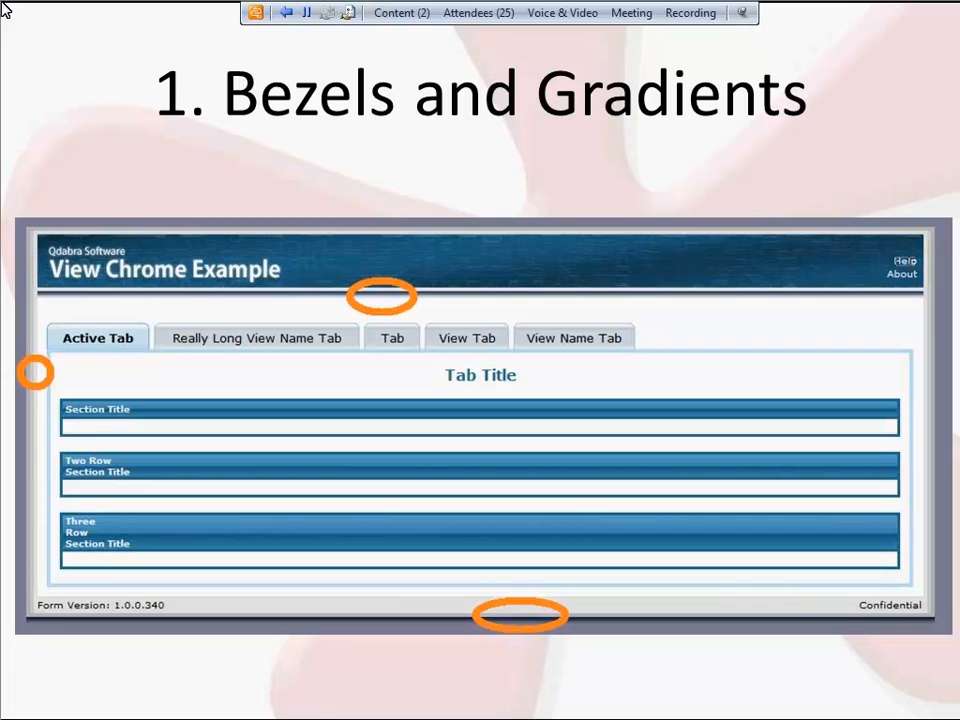
Switch from the slideshow to the View Chrome Example form in InfoPath and close its preview to show the design view
key(alt+Tab)
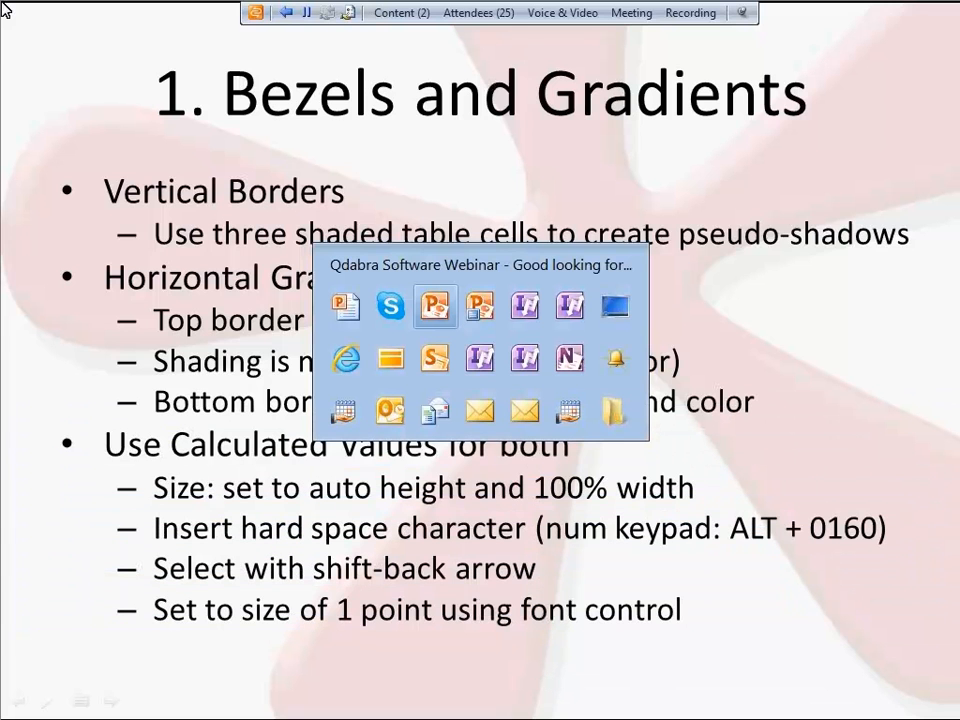
key(Tab)
key(Tab)
key(Tab)
key(Tab)
key(Tab)
key(Tab)
key(Tab)
key(Tab)
key(Tab)
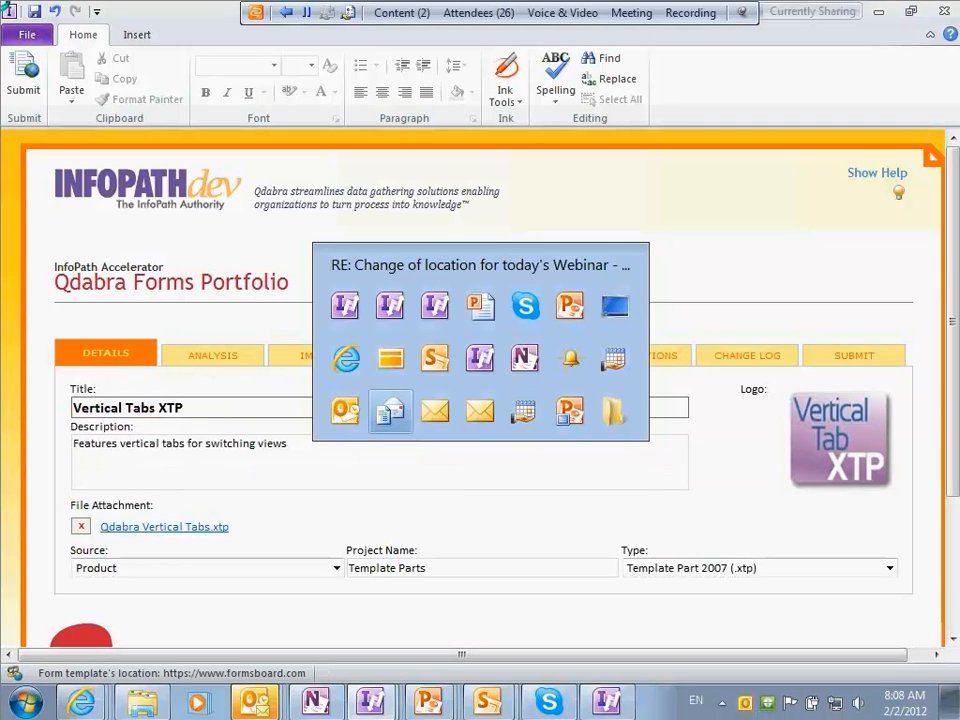
key(alt+Tab)
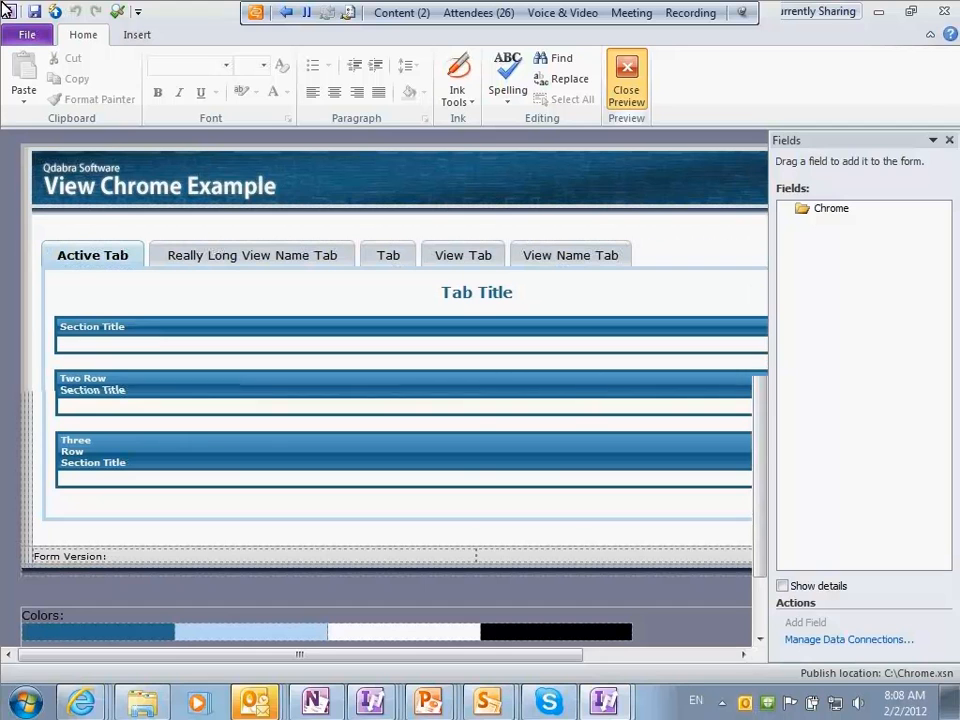
key(ctrl+shift+b)
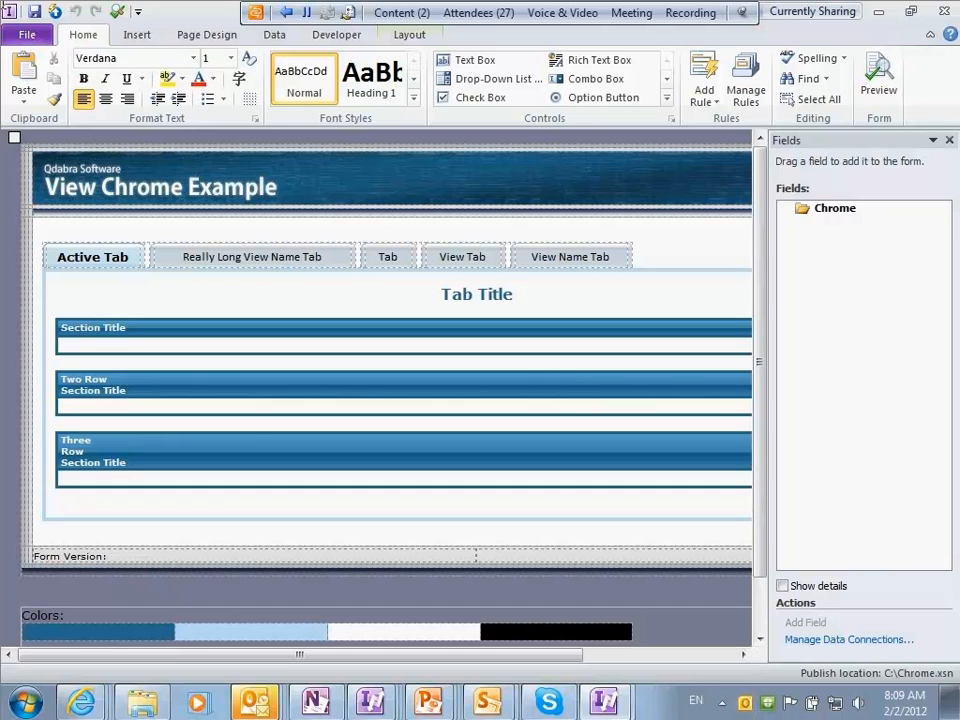
Try font size 18 in the vertical border cell beside the banner and reset it to 1
click(231, 58)
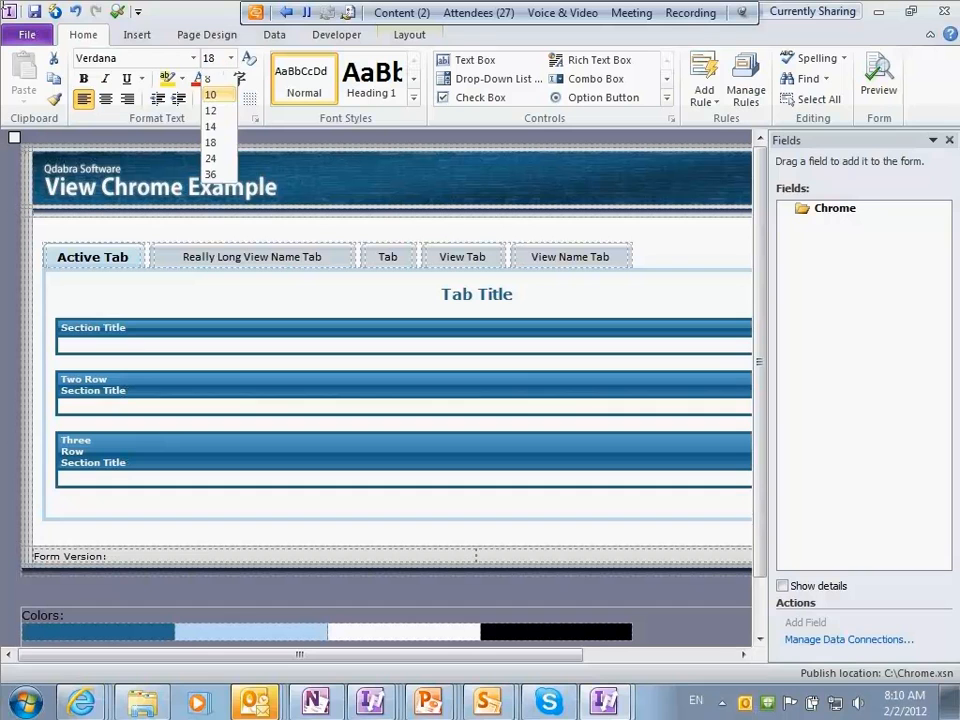
text(8)
key(Return)
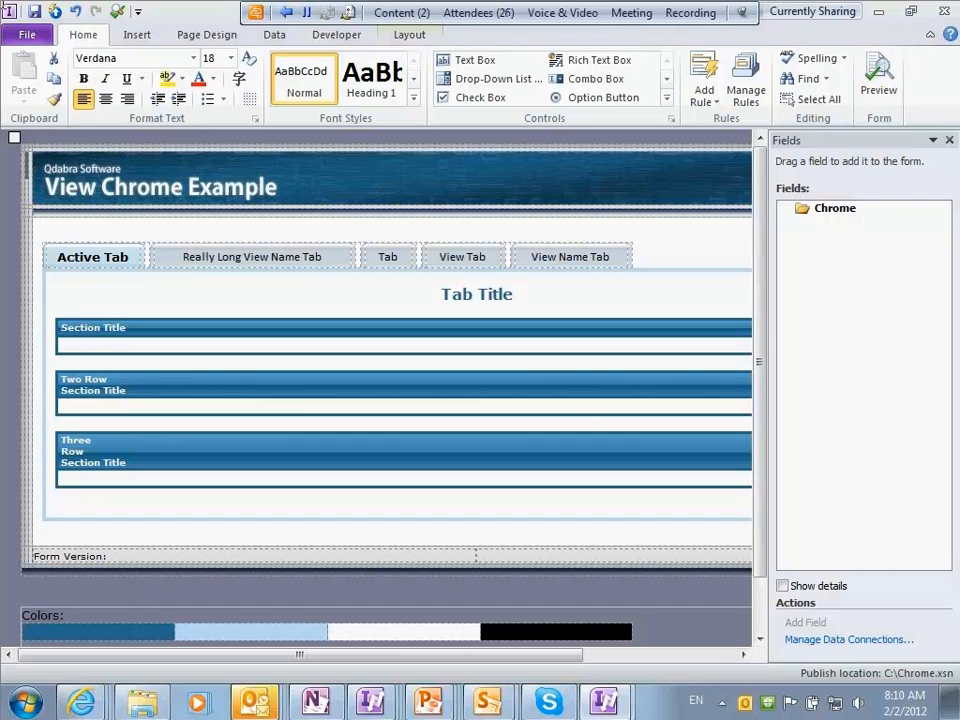
click(211, 58)
text(1)
Try font size 10 on the calculated value in the horizontal bar below the banner and reset it to 1
click(231, 58)
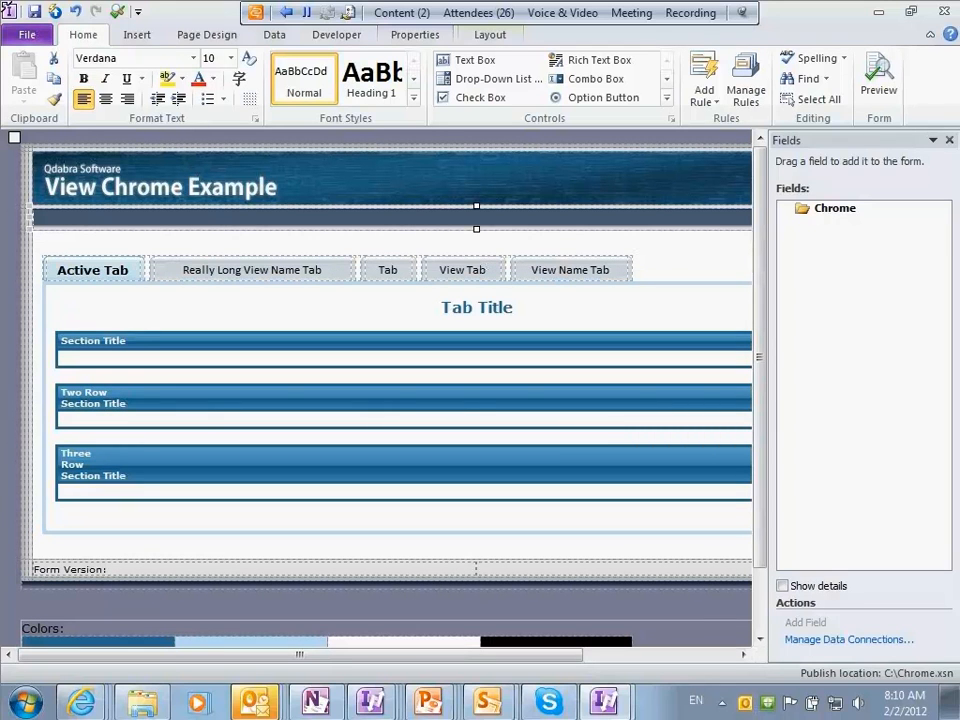
key(BackSpace)
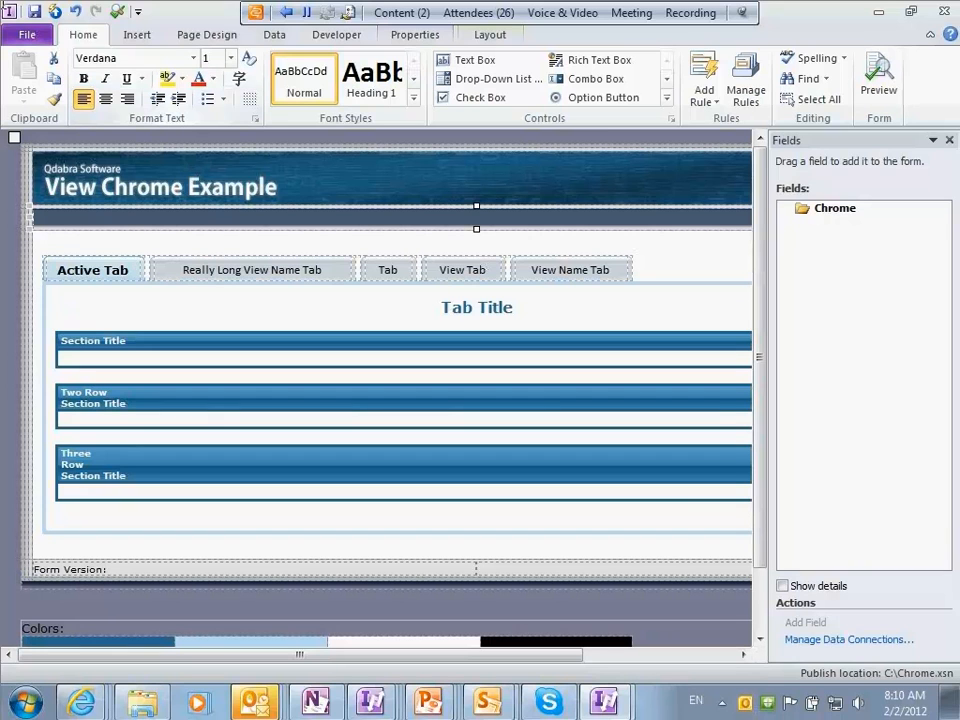
key(Return)
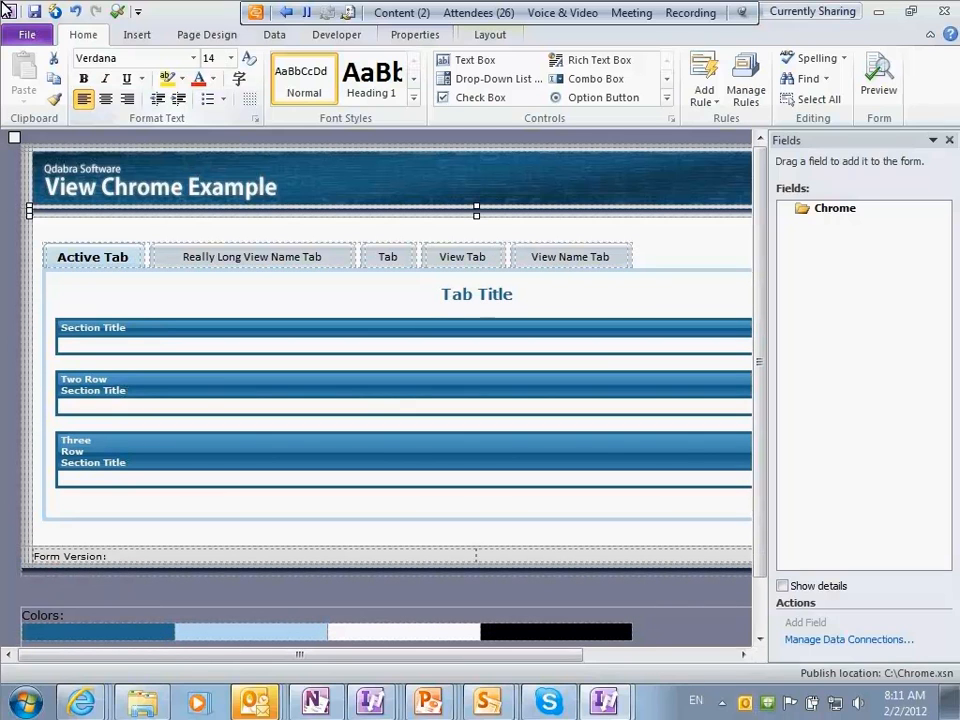
Examine the border and shading settings of the calculated value in the bar below the banner
key(shift+F10)
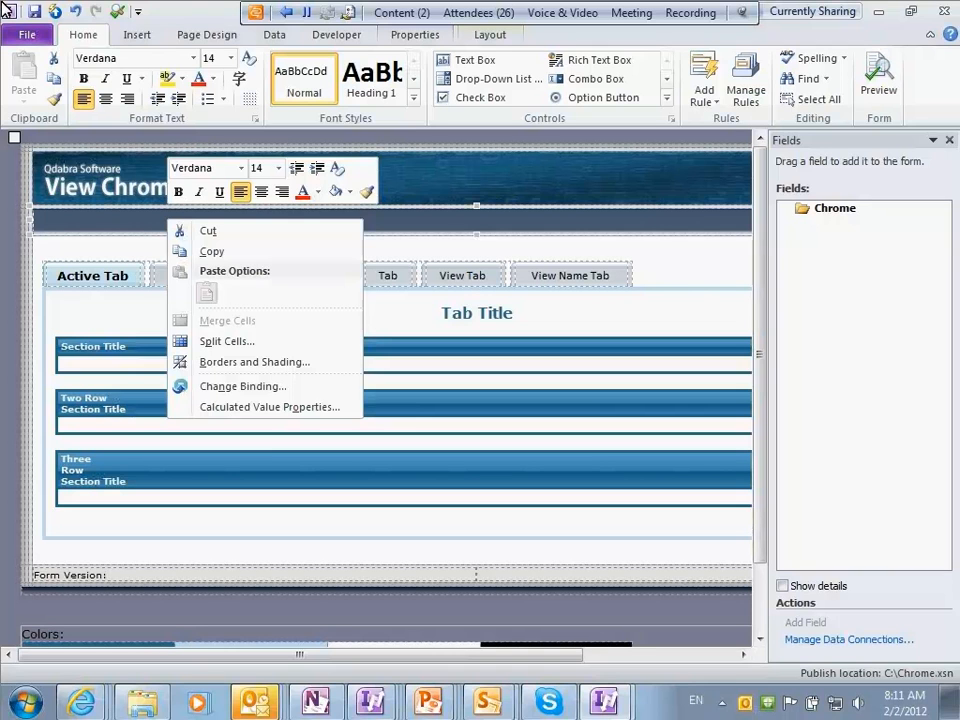
key(Up)
key(Up)
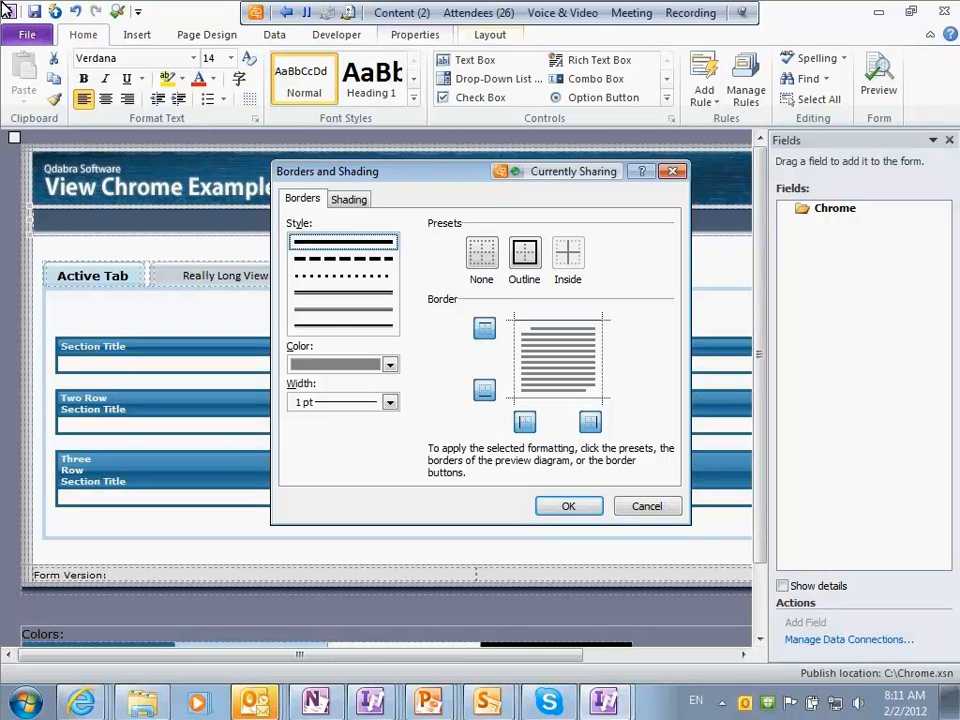
key(ctrl+Tab)
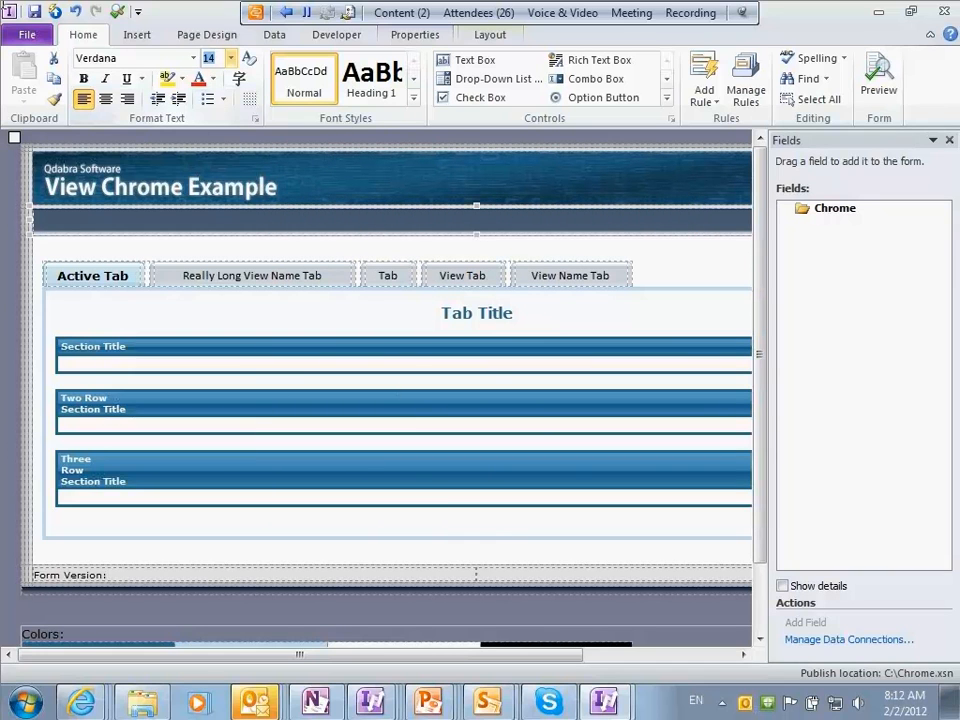
Set the font size of the calculated value in the bar below the banner to 1
text(1)
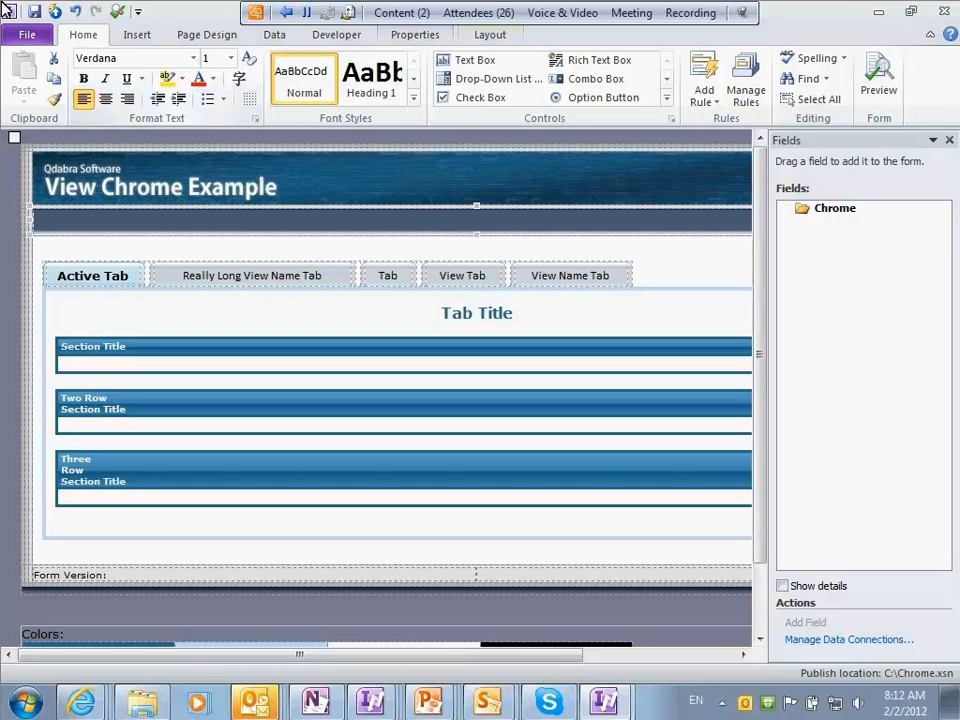
key(Return)
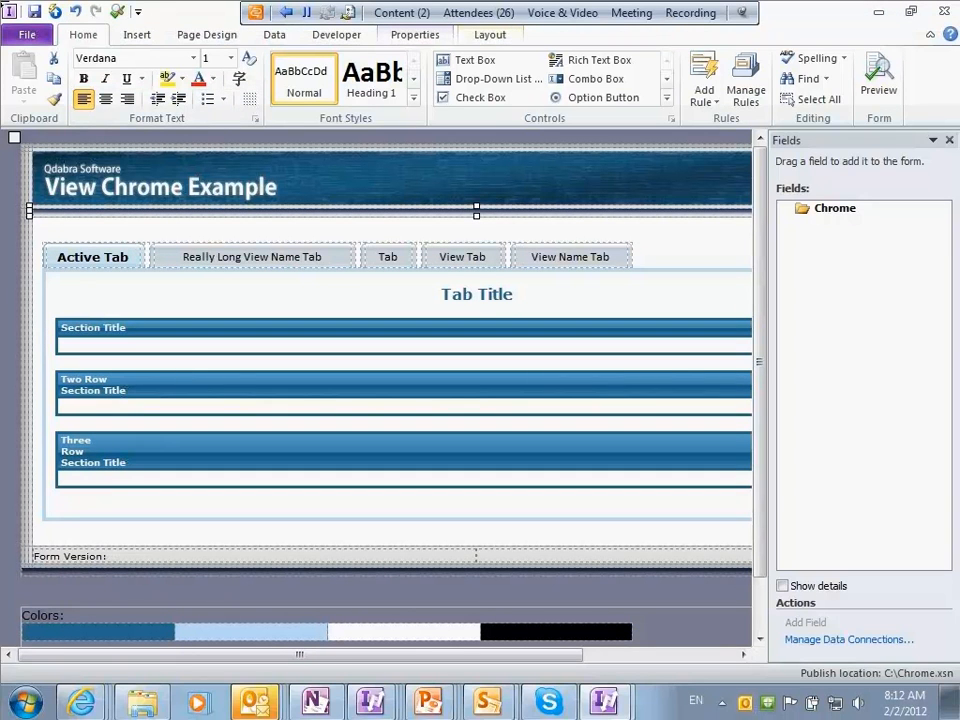
Switch windows and close the preview of the View Chrome Example form
key(alt+Tab)
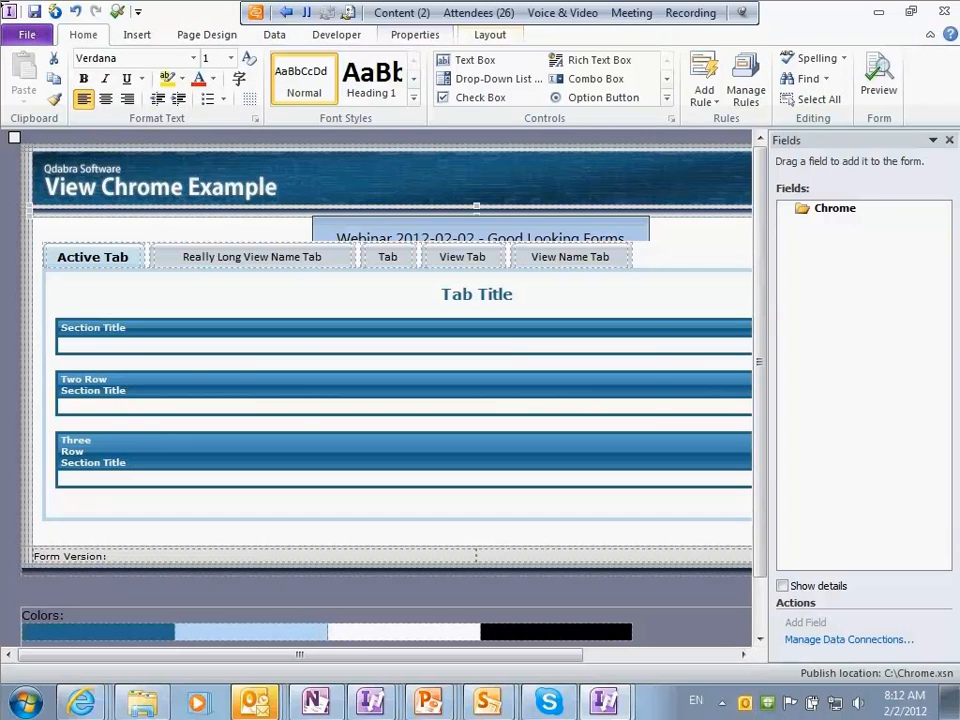
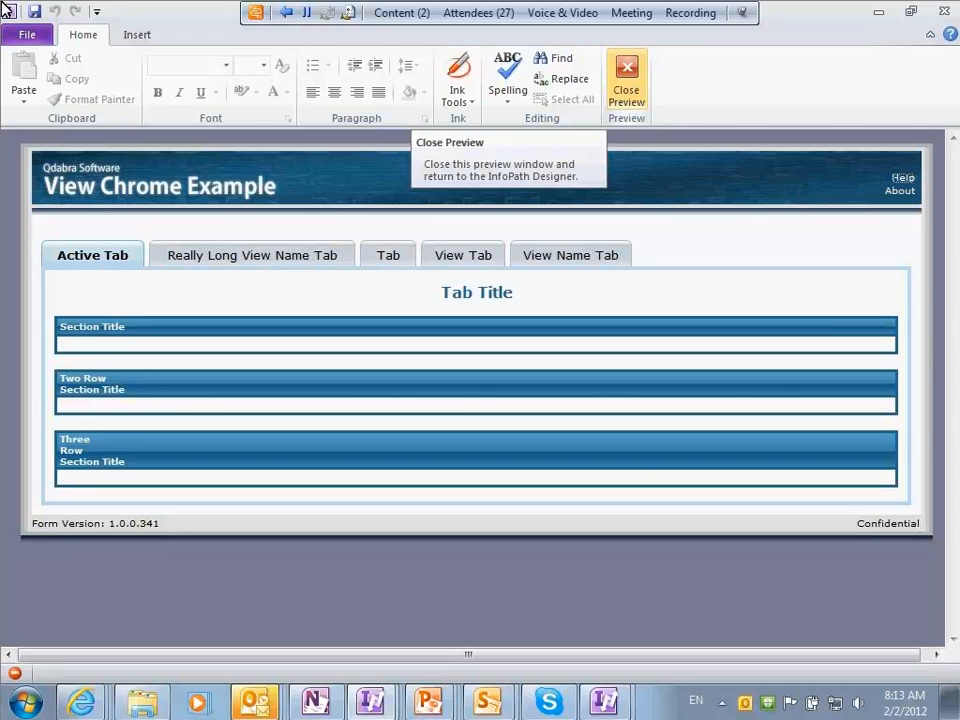
click(627, 80)
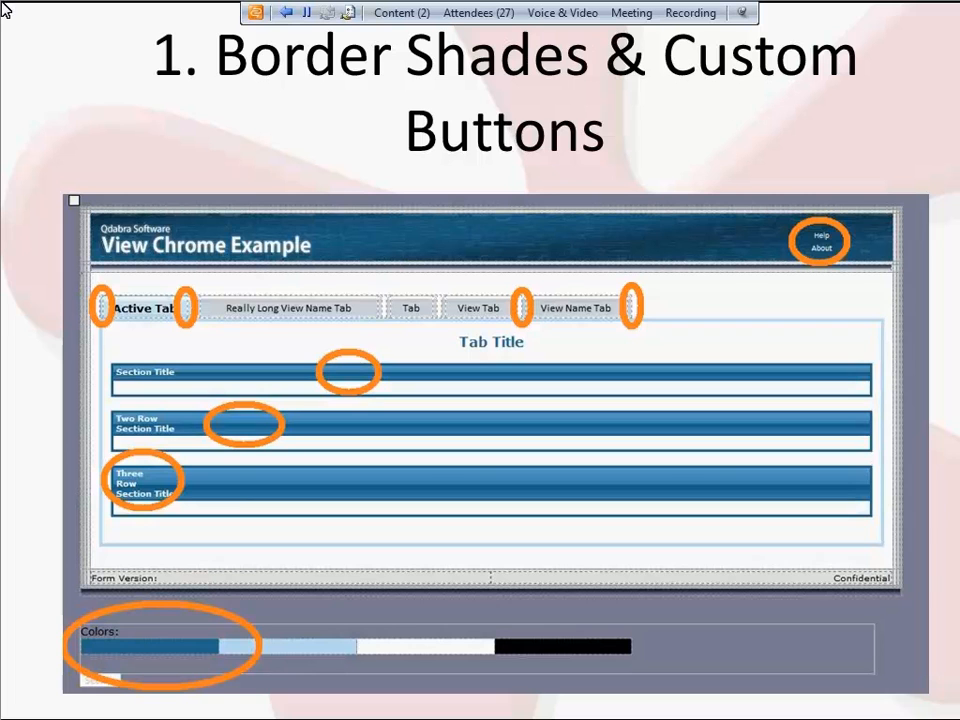
Switch to the Chrome source folder in Windows Explorer and open manifest.xsf in design mode
key(alt+Tab)
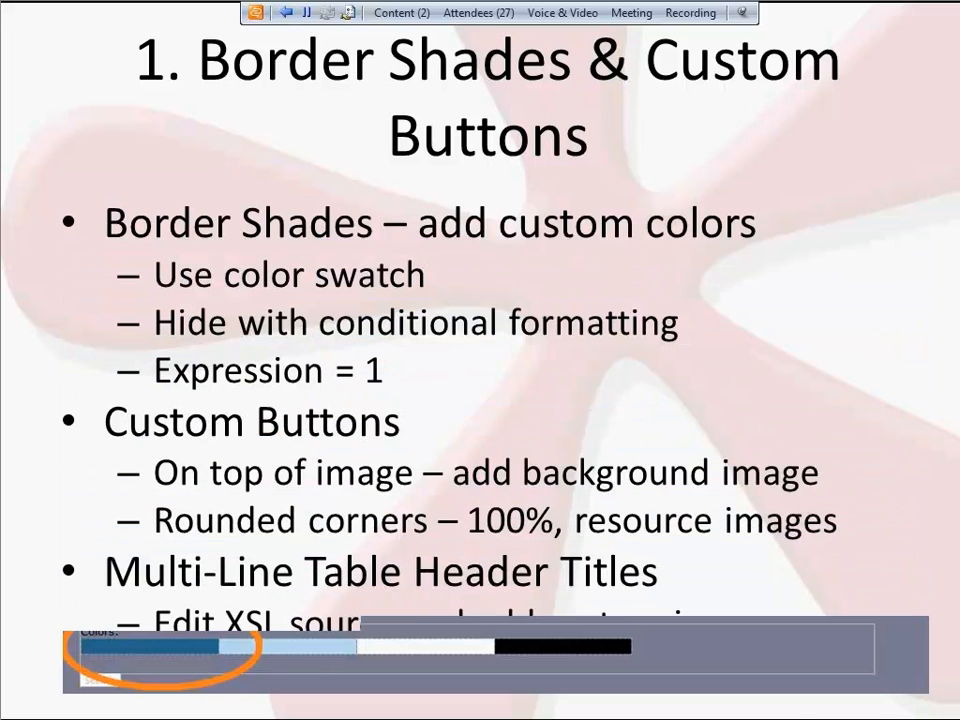
key(alt+Tab)
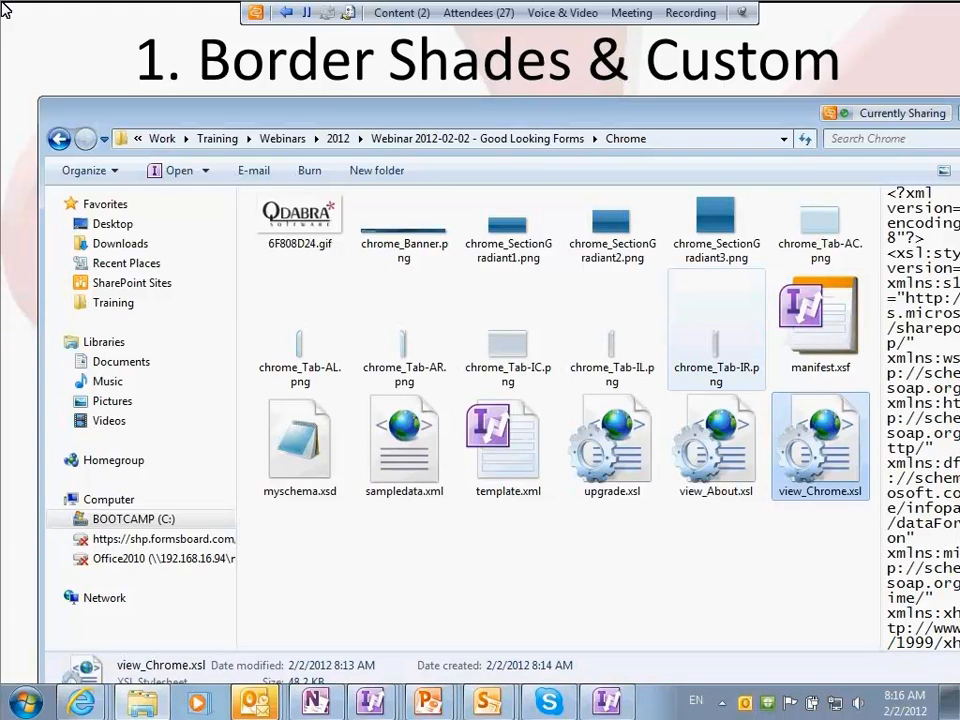
right_click(815, 340)
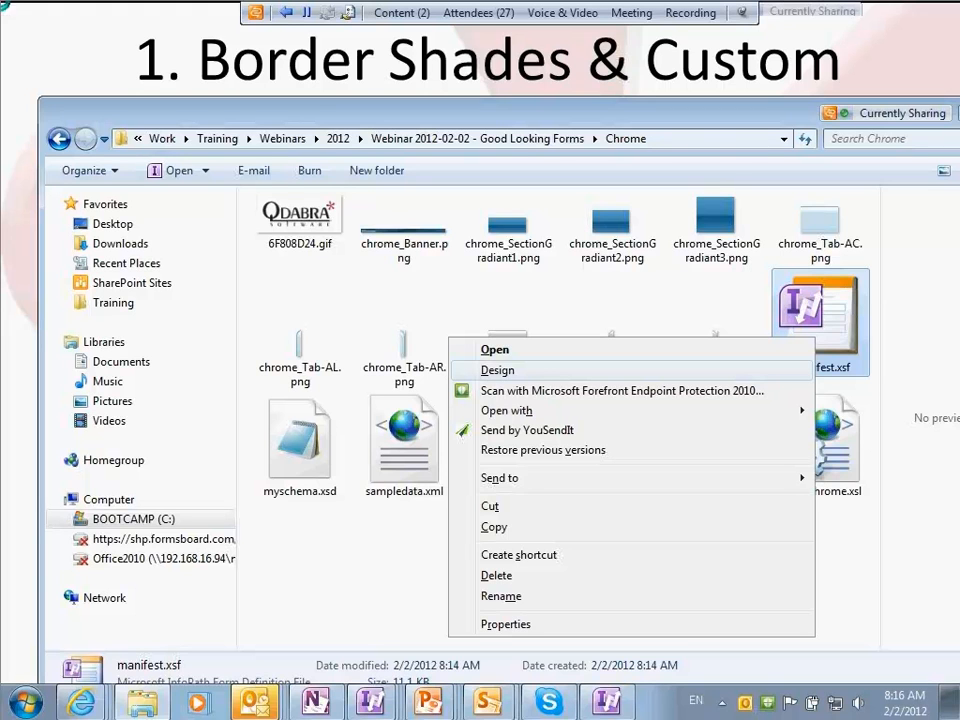
click(497, 370)
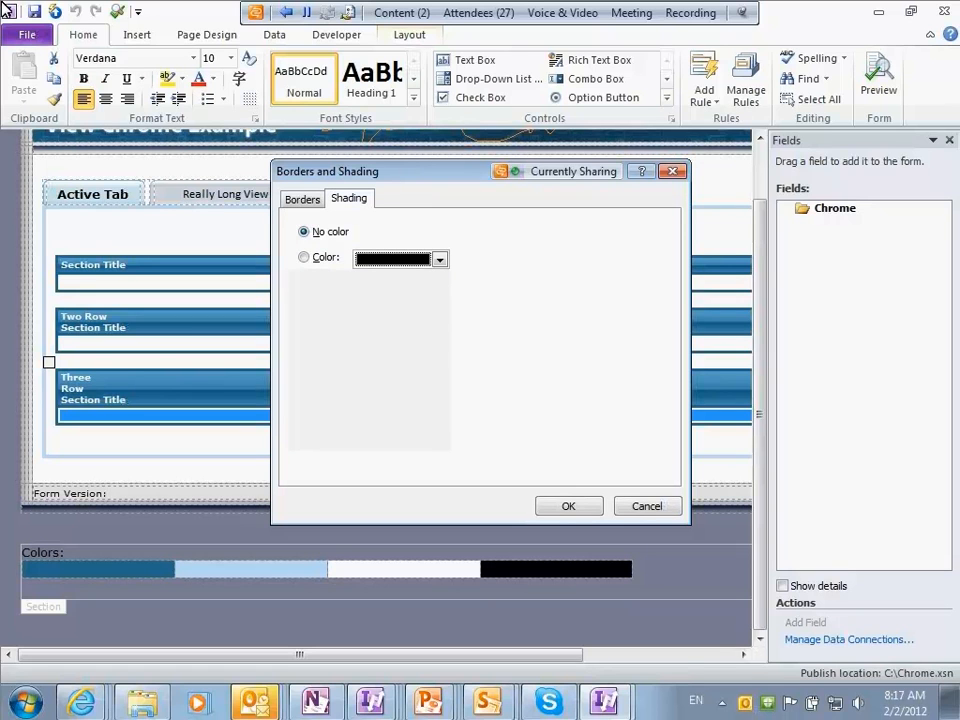
Try removing the top border of the cell below the Three Row Section Title and open the custom colours for its borders
key(ctrl+shift+Tab)
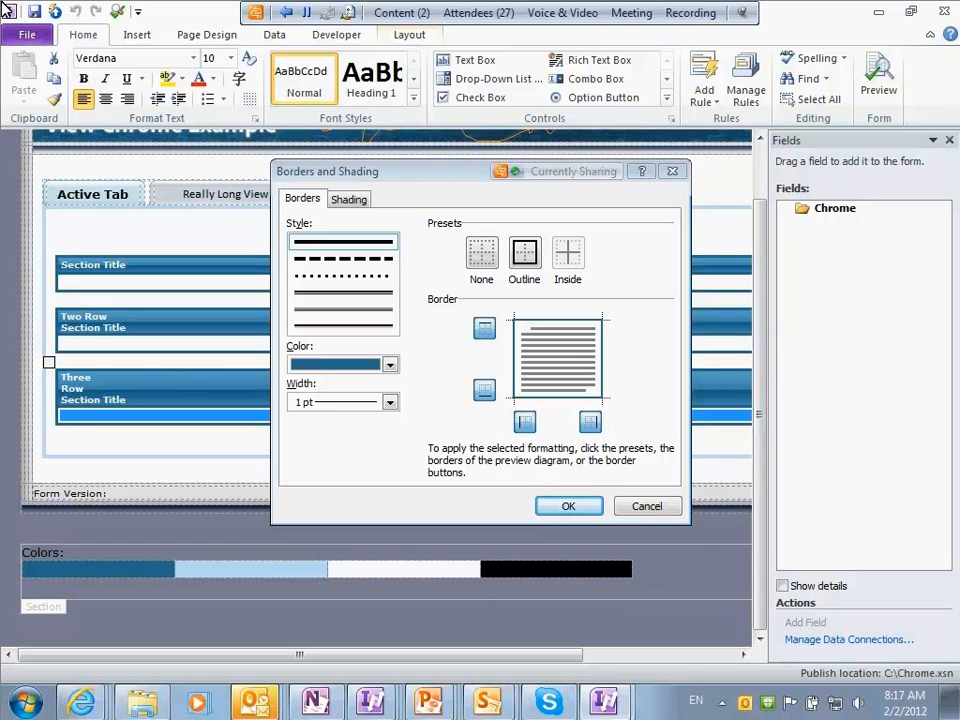
click(484, 328)
click(390, 365)
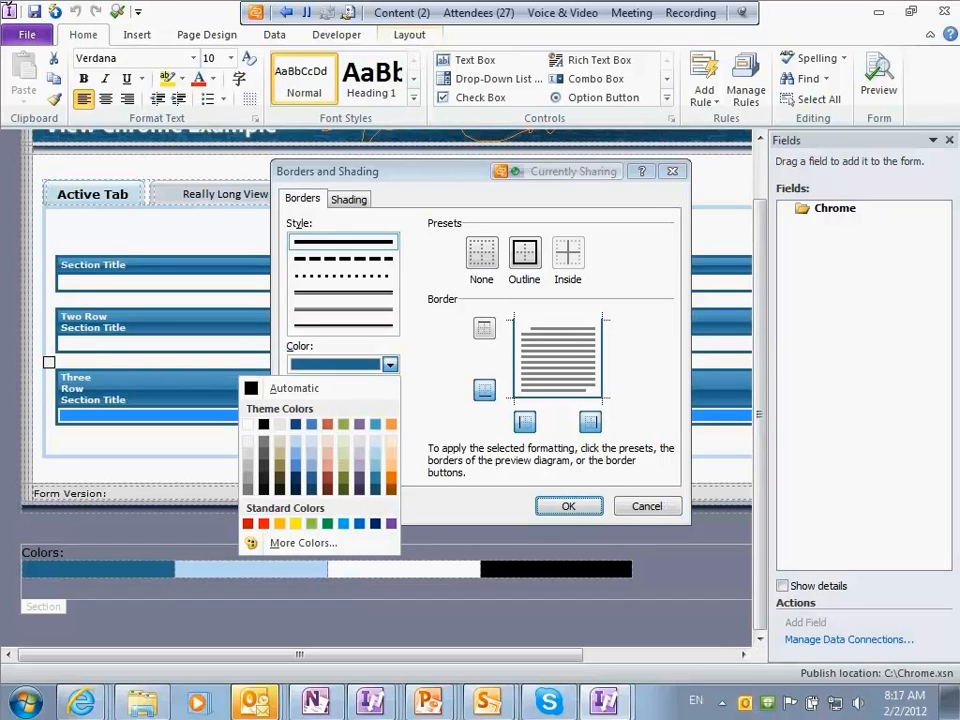
click(303, 543)
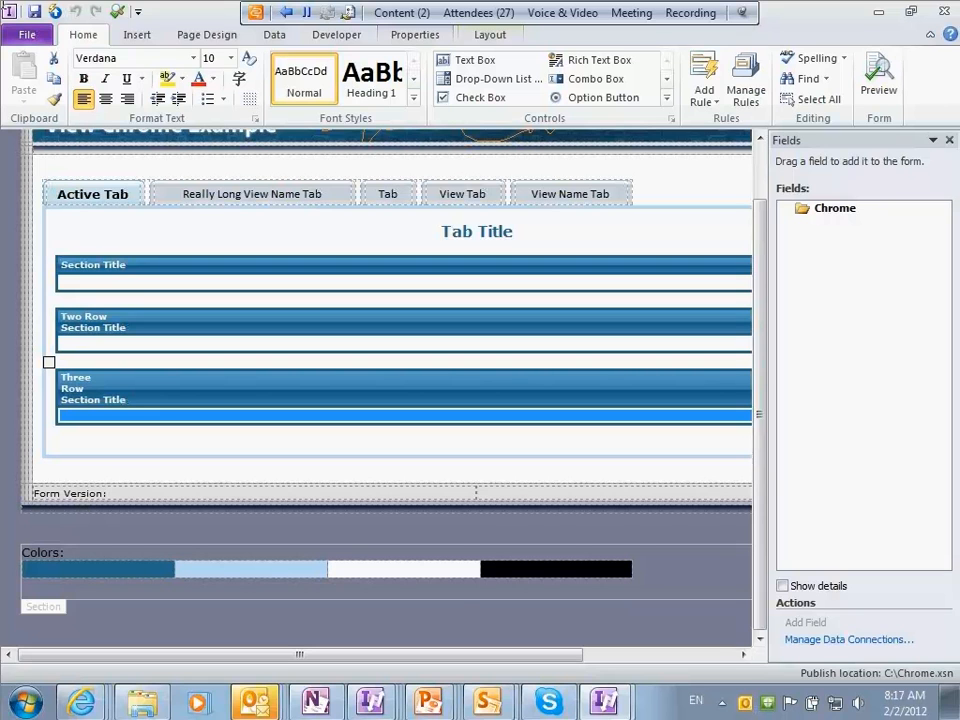
Select the light blue swatch cell in the Colors section below the form
click(251, 569)
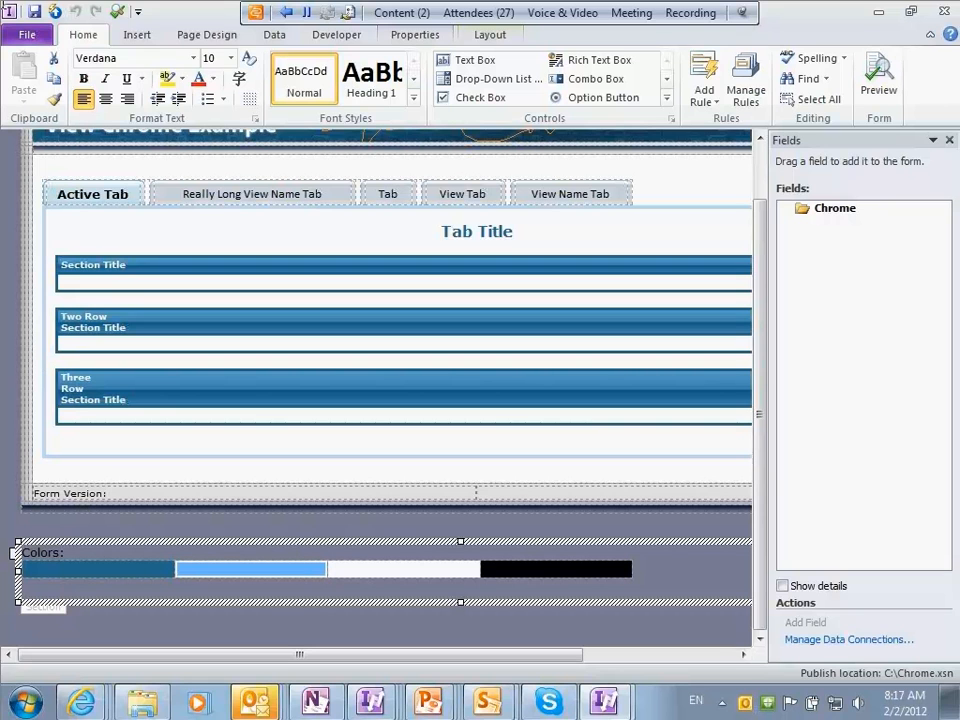
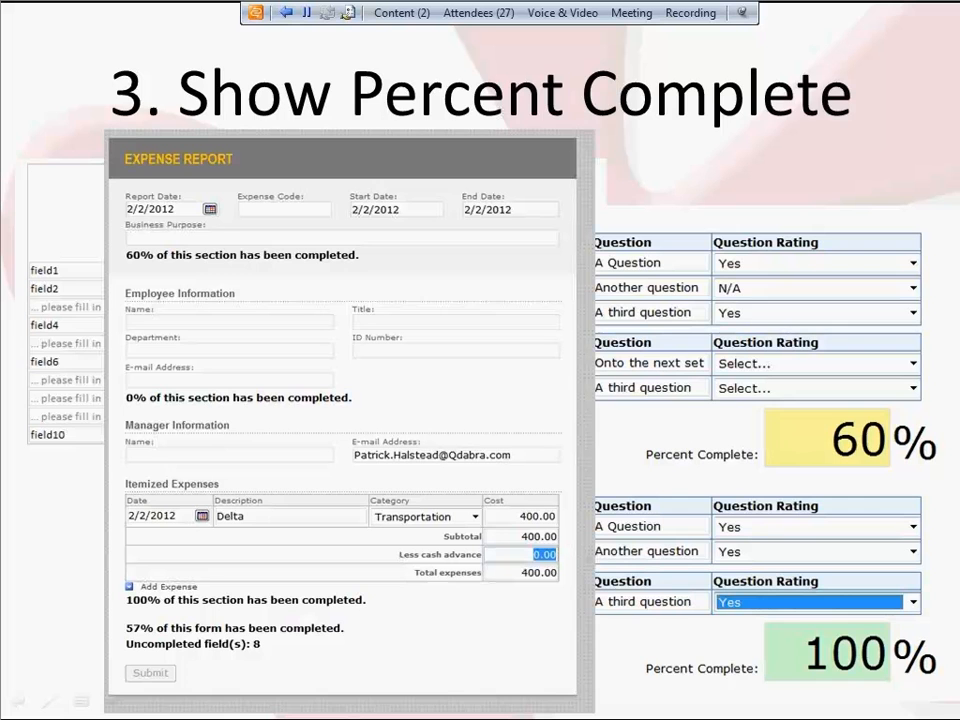
Advance to the Show Percent Complete formulas slide and go up to the Good Looking Forms webinar folder in Windows Explorer
key(Right)
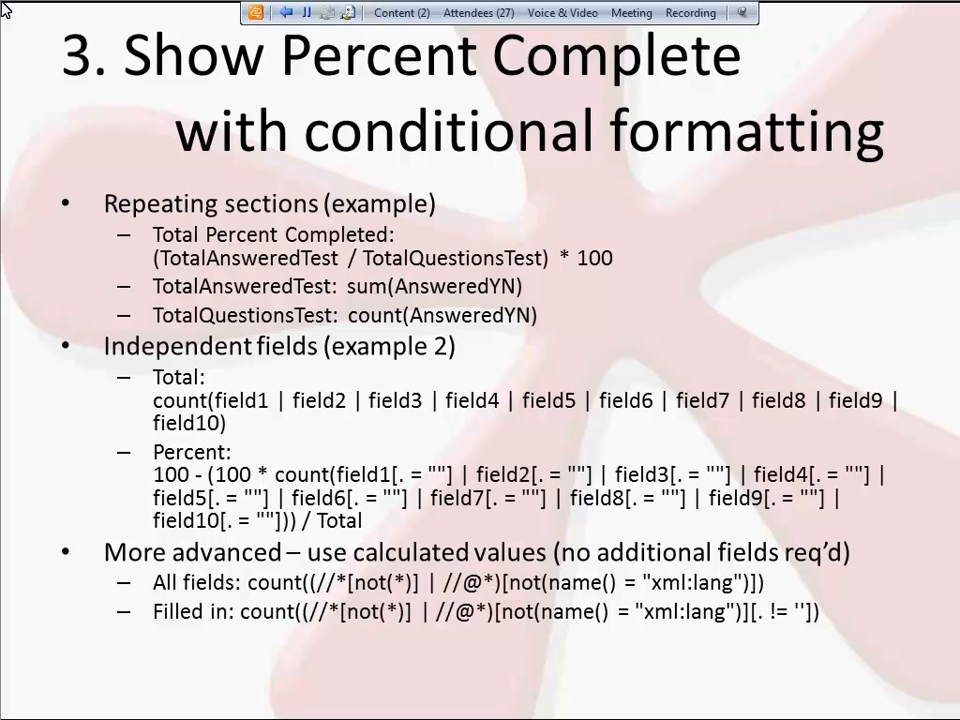
key(alt+Tab)
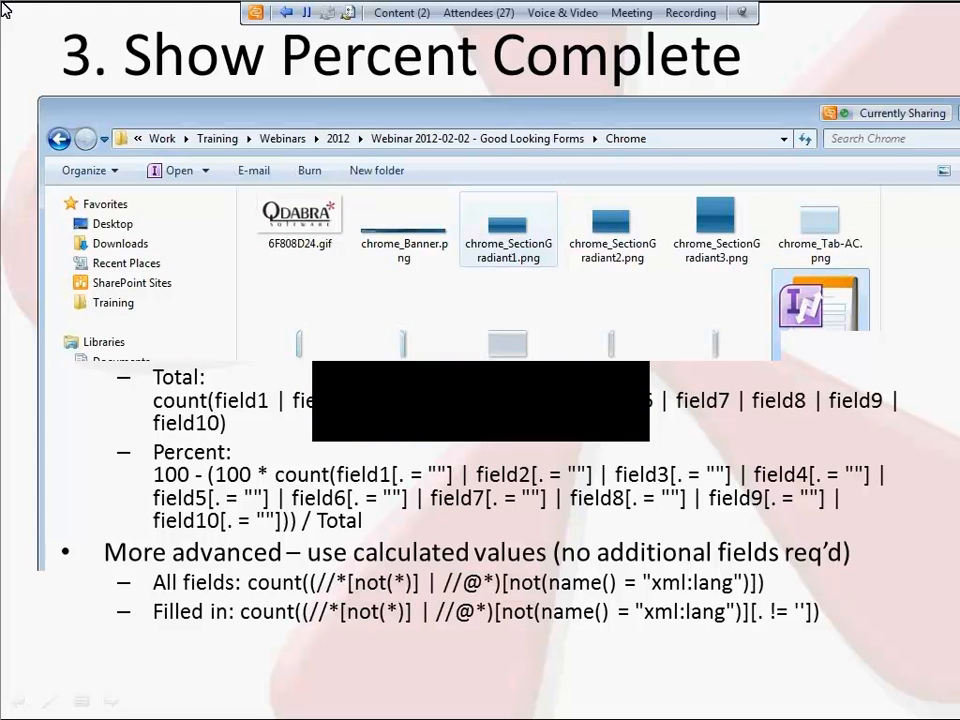
key(alt+Up)
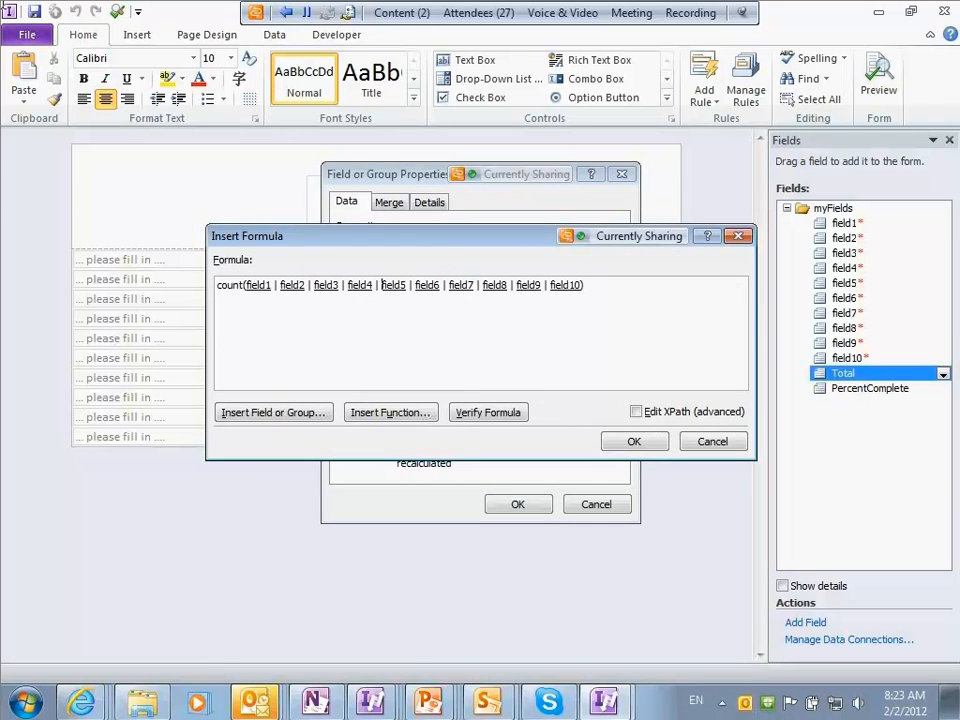
Examine the default value formulas of the Total and PercentComplete fields
click(634, 441)
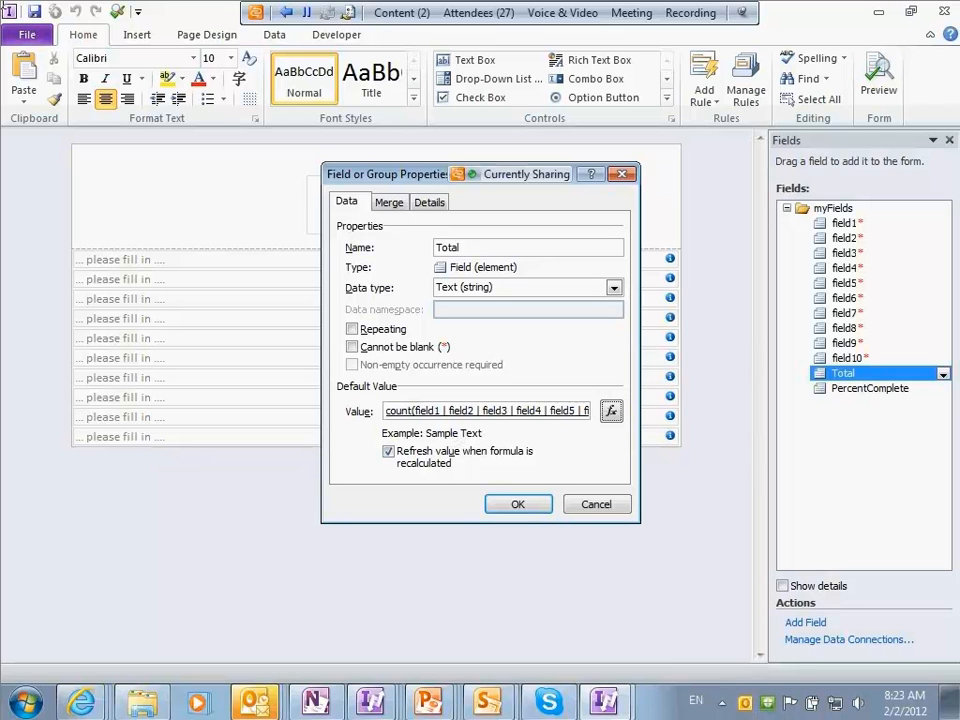
click(612, 411)
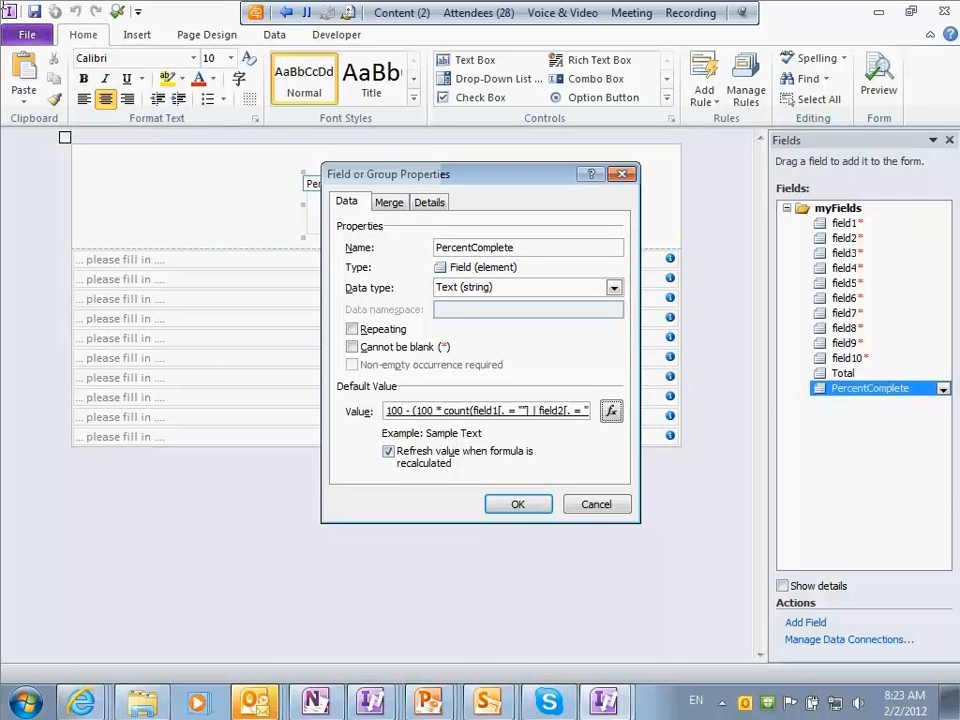
key(Return)
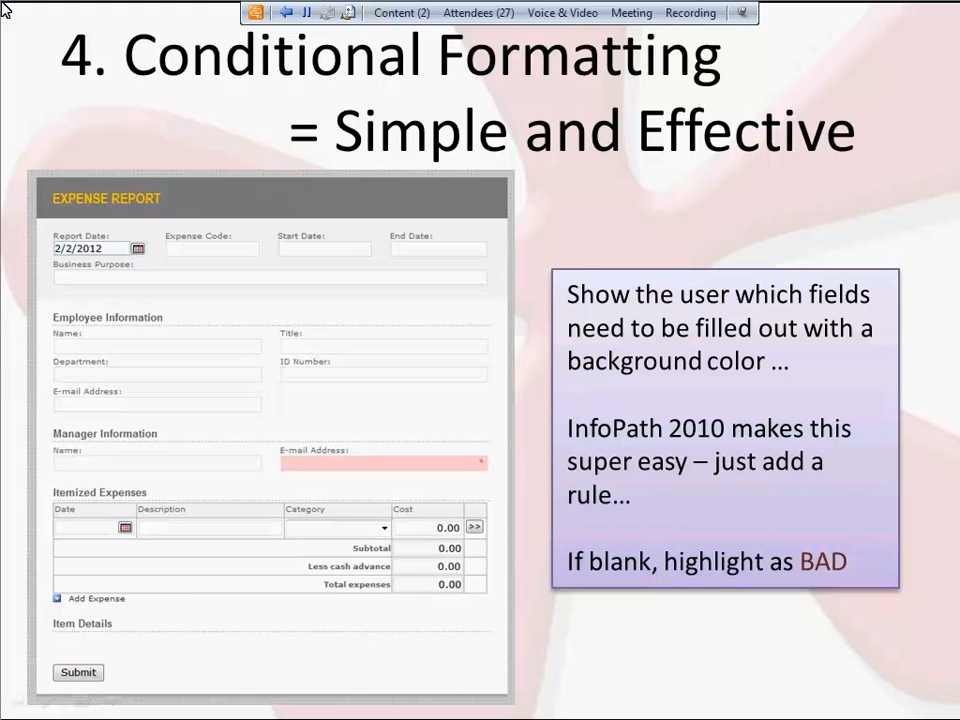
Switch to the webinar folder and back, and advance the slideshow to the Common Sections slide
key(alt+Tab)
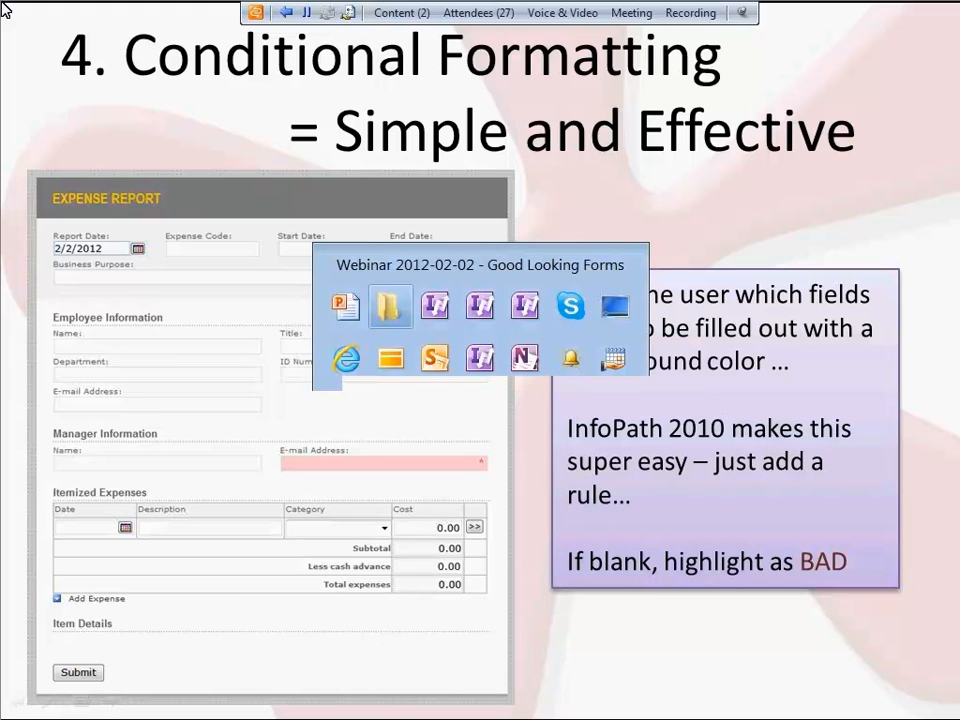
key(alt+Tab)
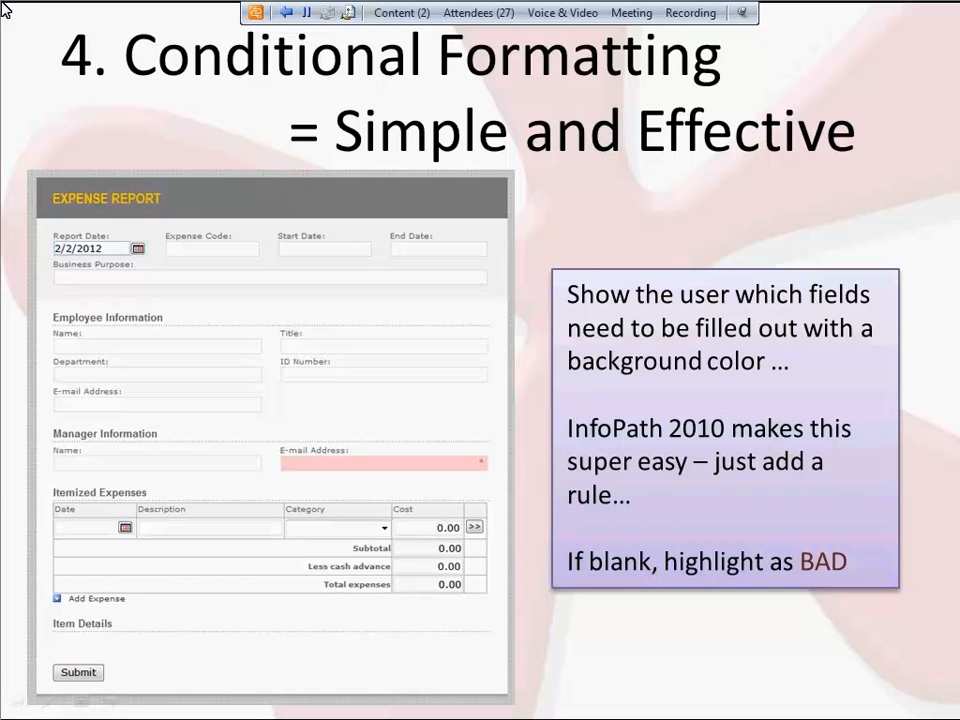
key(Right)
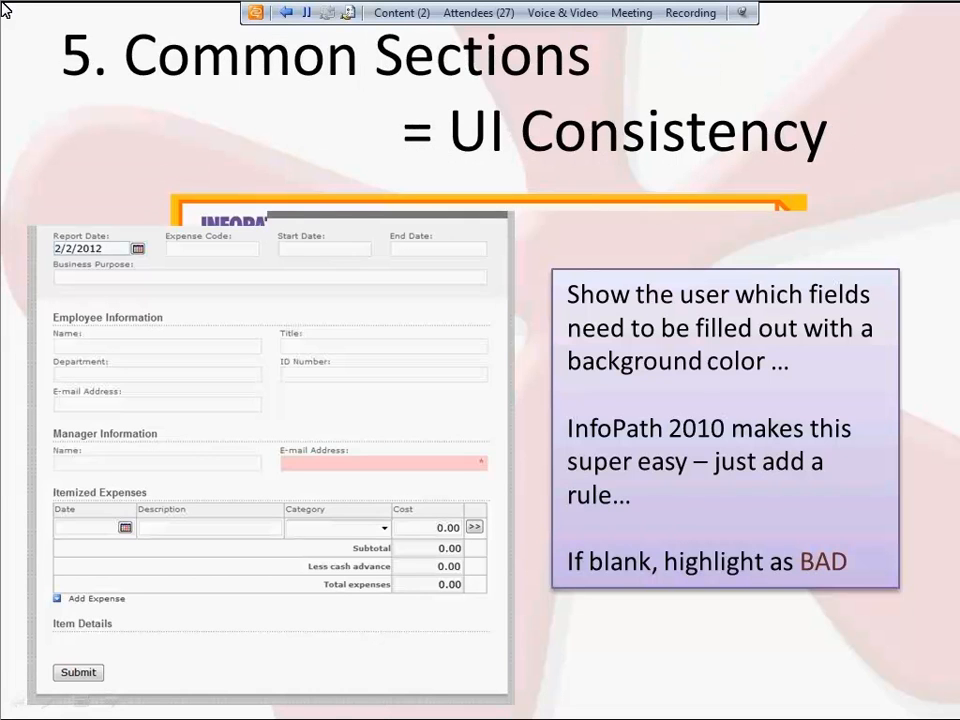